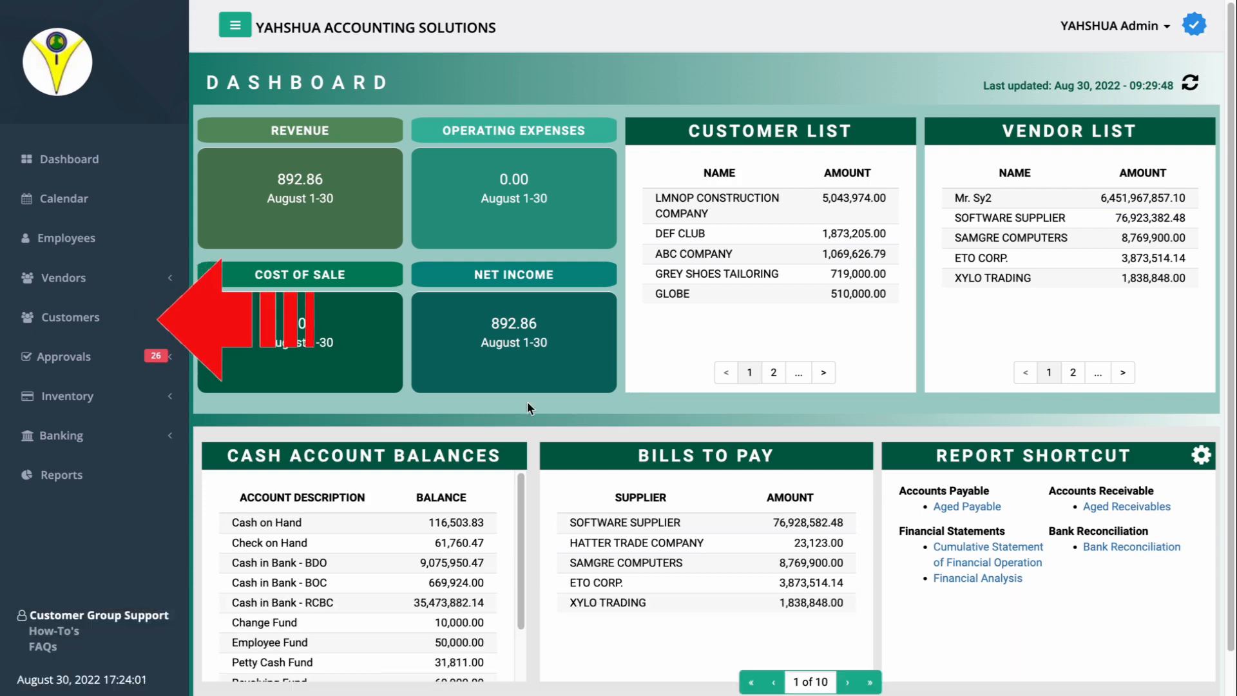
Open the Sales Order list under Customers and start creating a new sales order
click(114, 315)
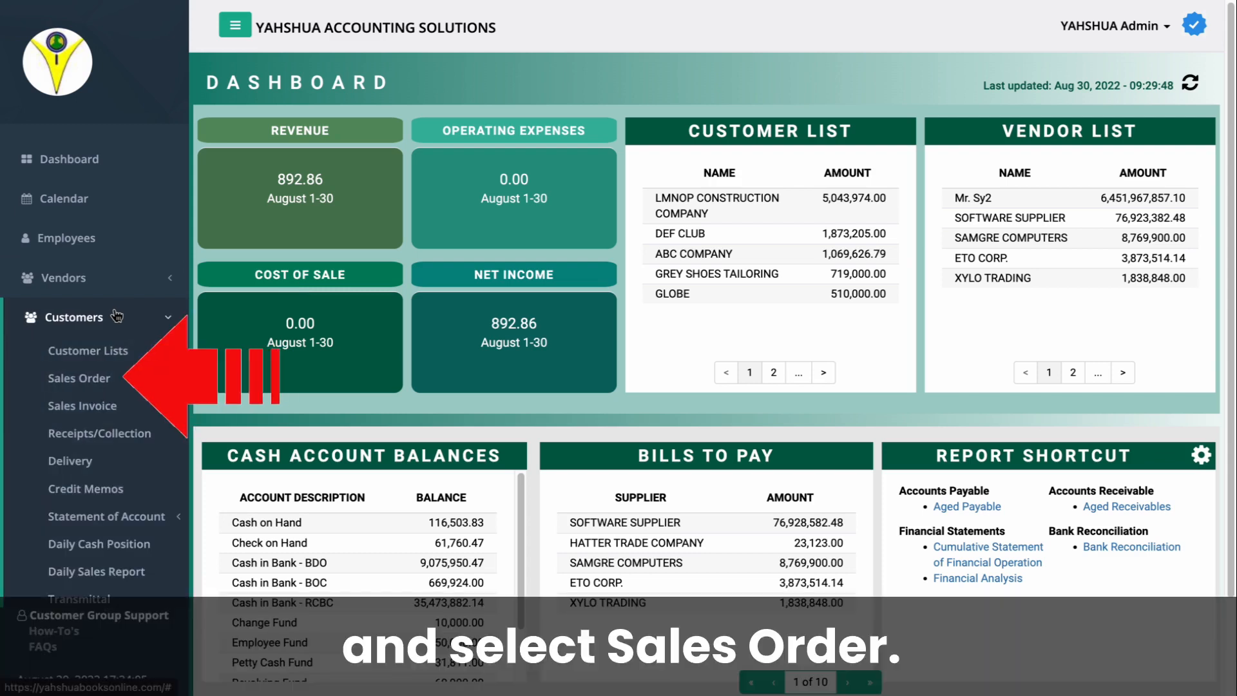
click(117, 377)
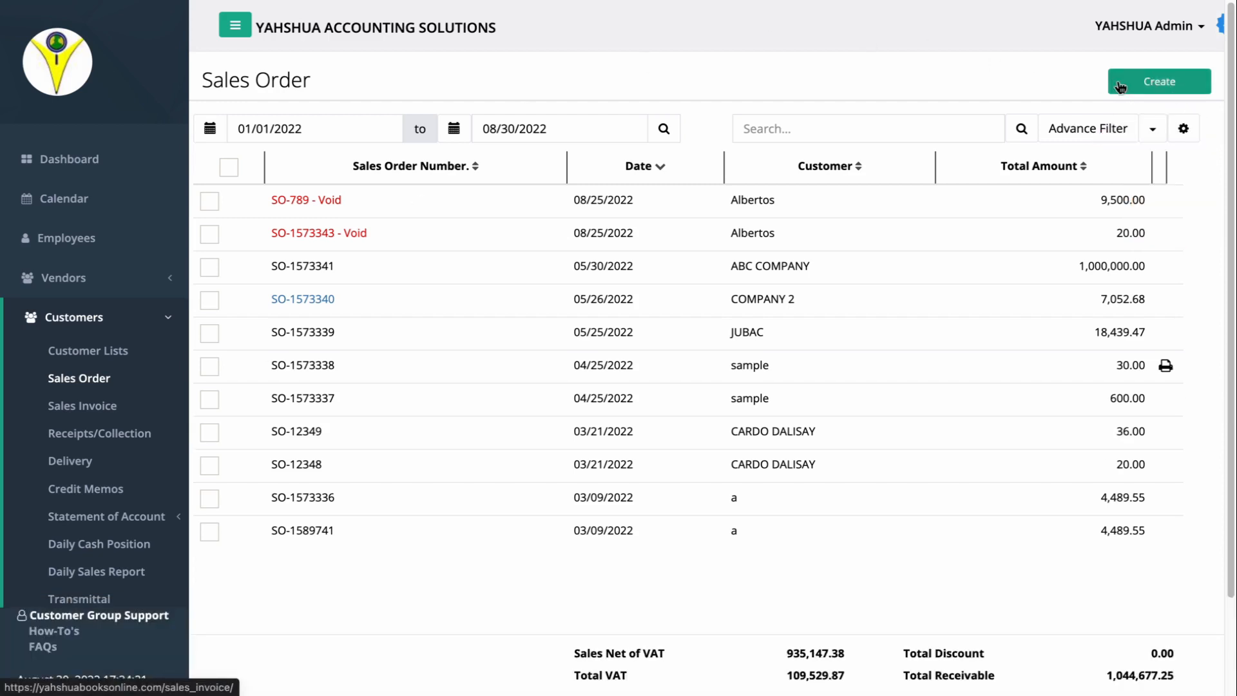
click(1121, 87)
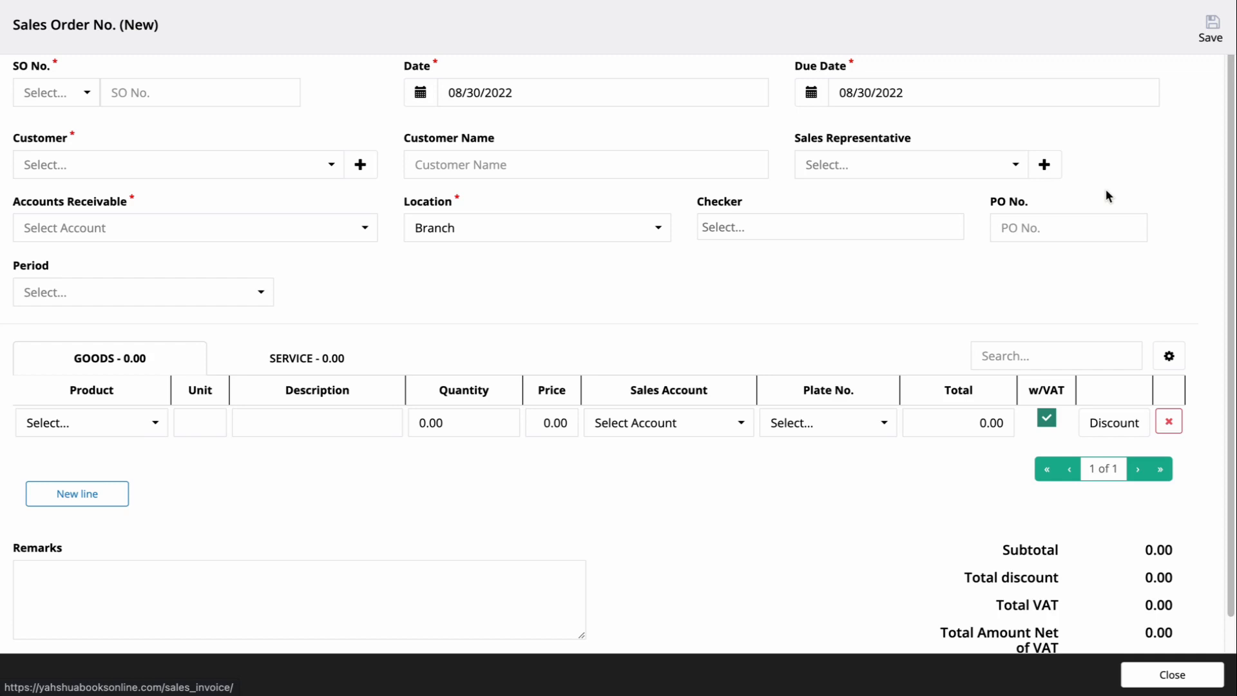
Choose the SO number series and set the order date to 08/25/2022
click(58, 93)
click(83, 122)
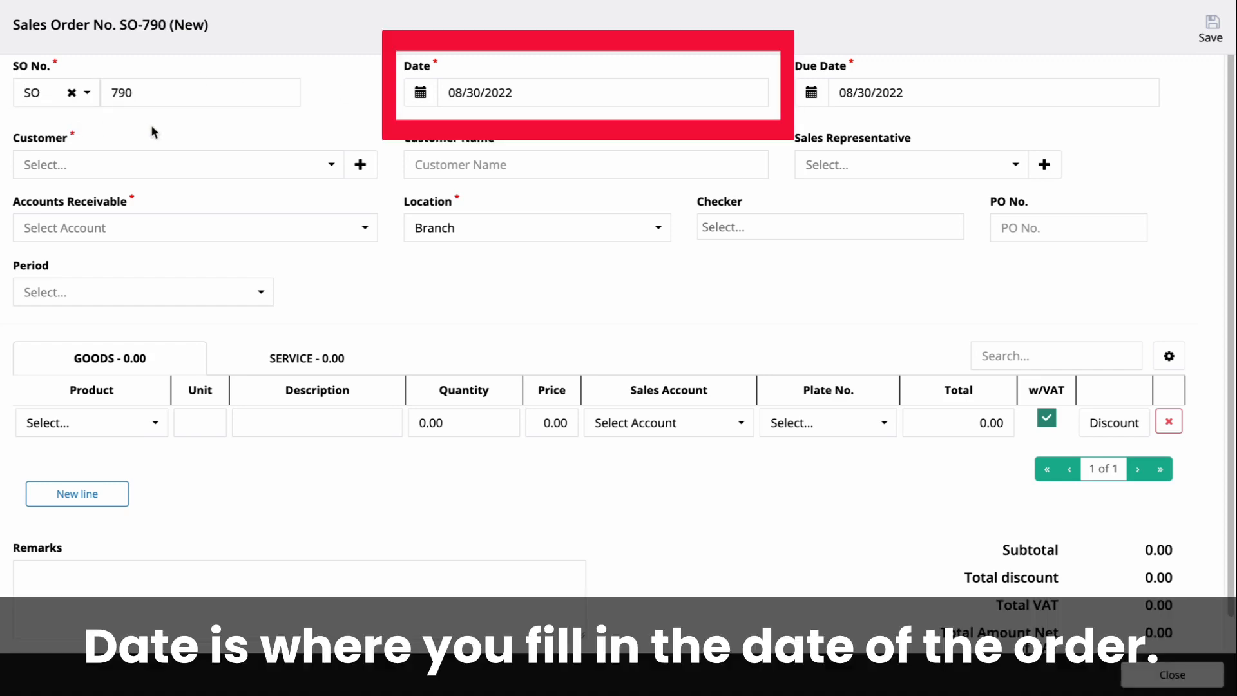
click(419, 93)
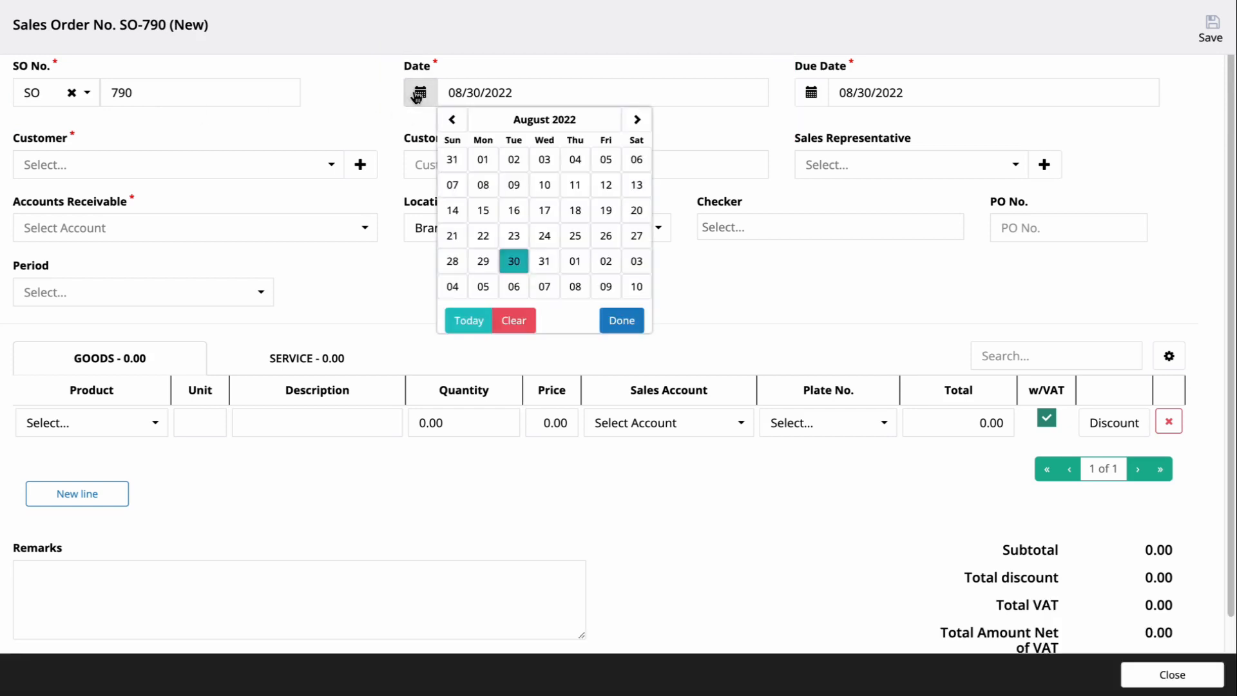
click(575, 237)
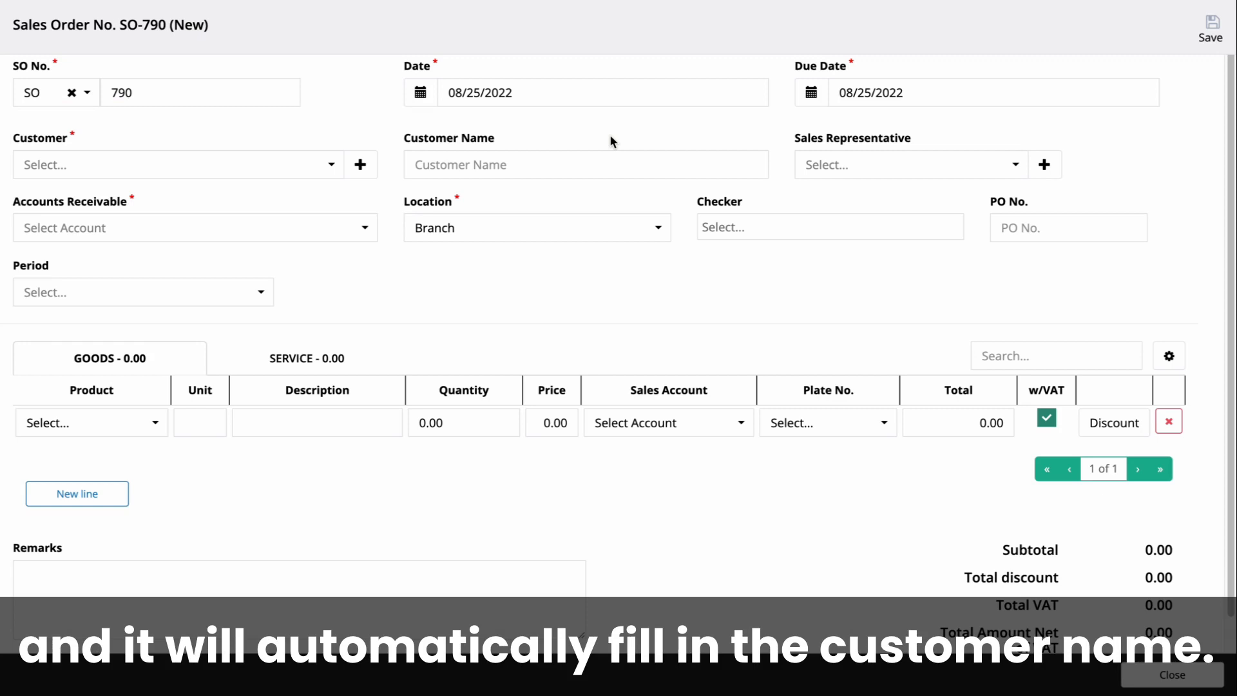
Select AIRPOINT APPLIANCES, INC. as the customer and pick a sales representative
click(312, 164)
click(262, 270)
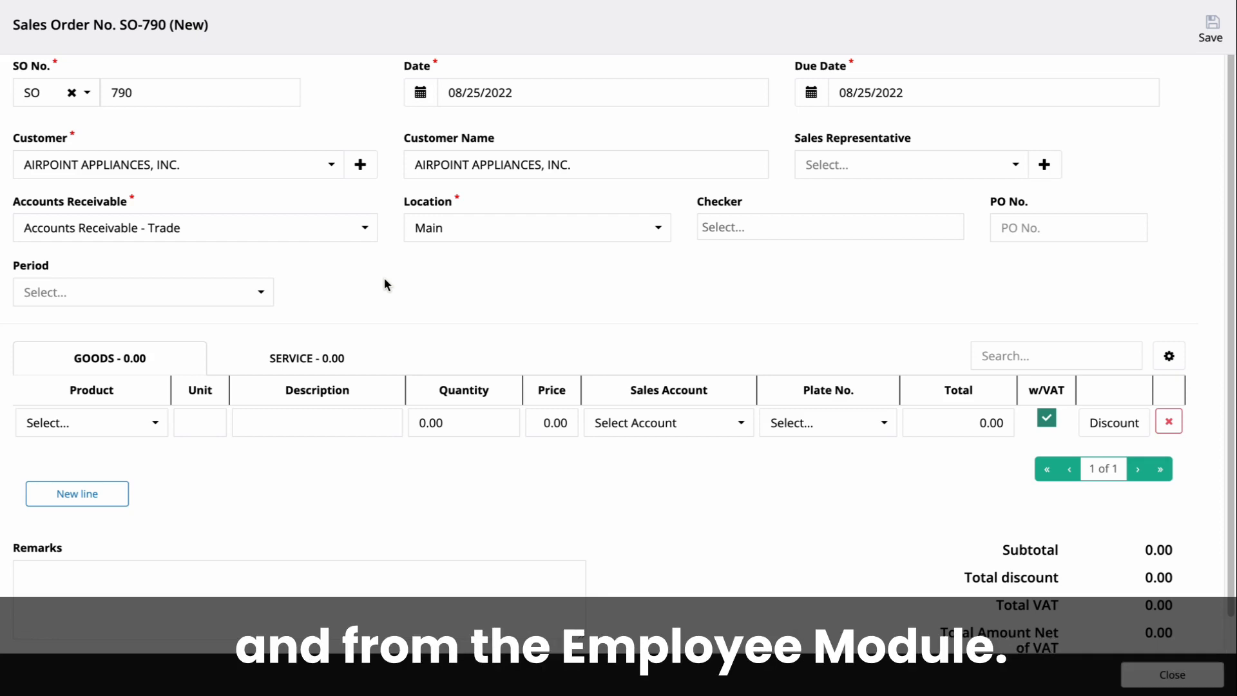
click(915, 171)
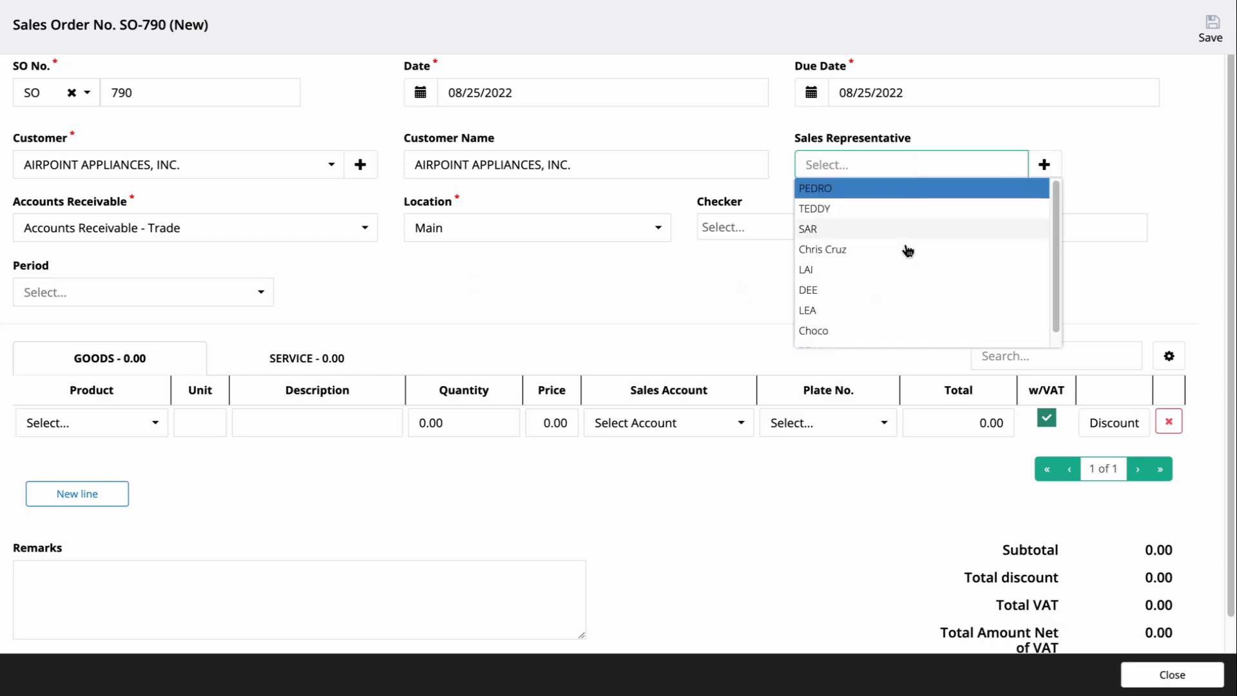
click(900, 267)
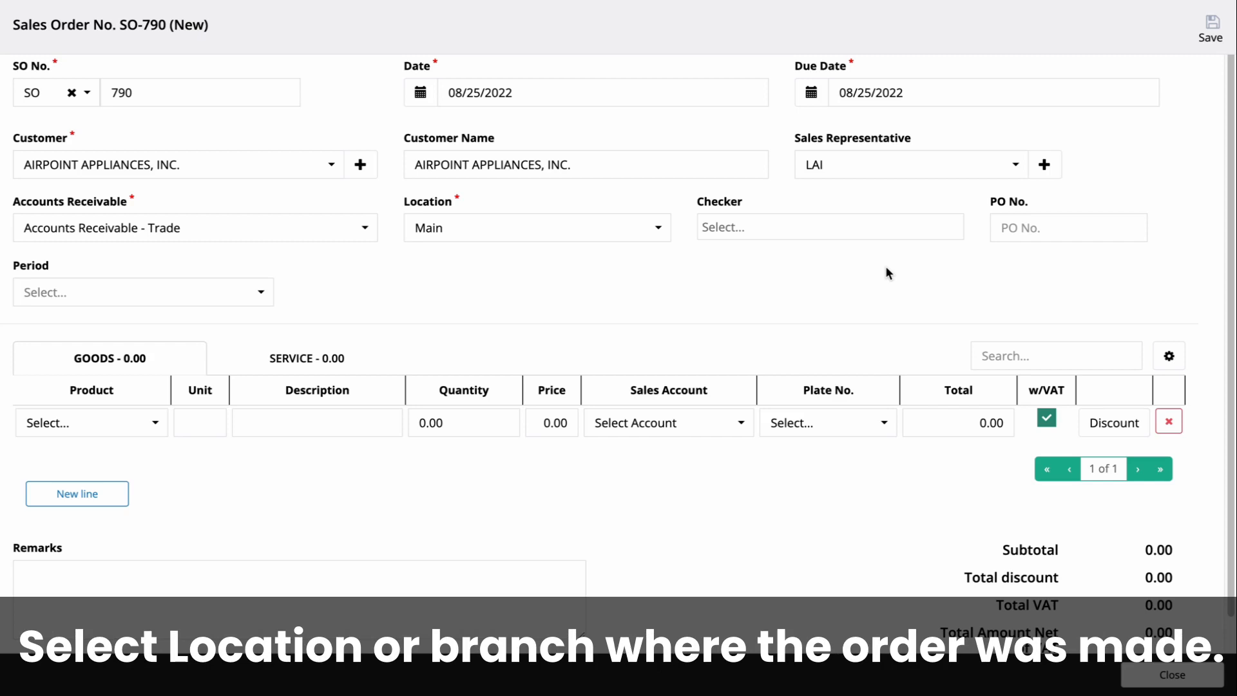
Set the location to Branch and choose a checker for the order
click(617, 238)
click(606, 250)
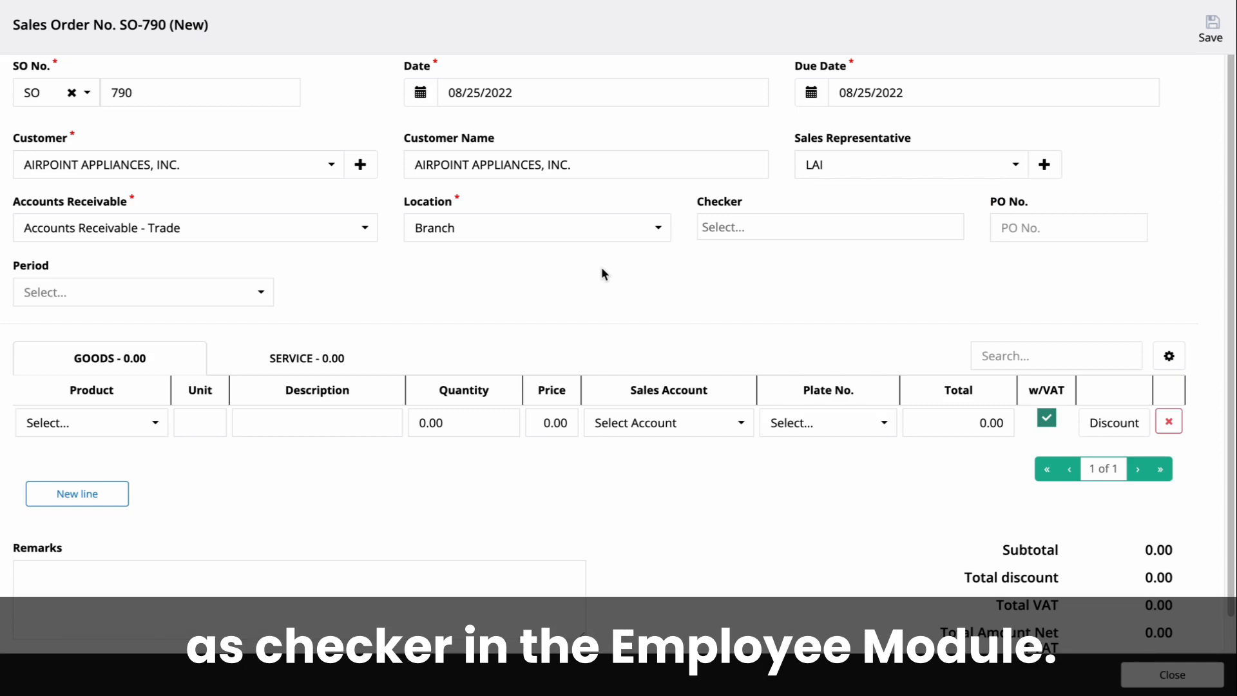
click(774, 227)
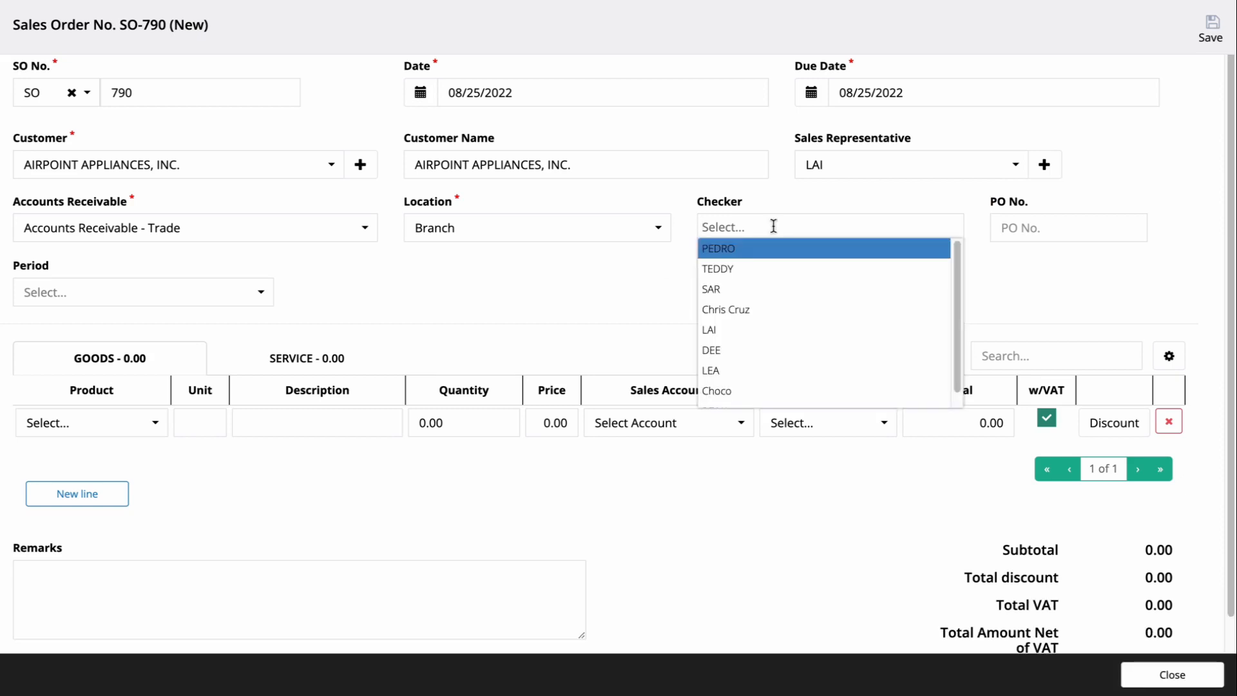
click(773, 290)
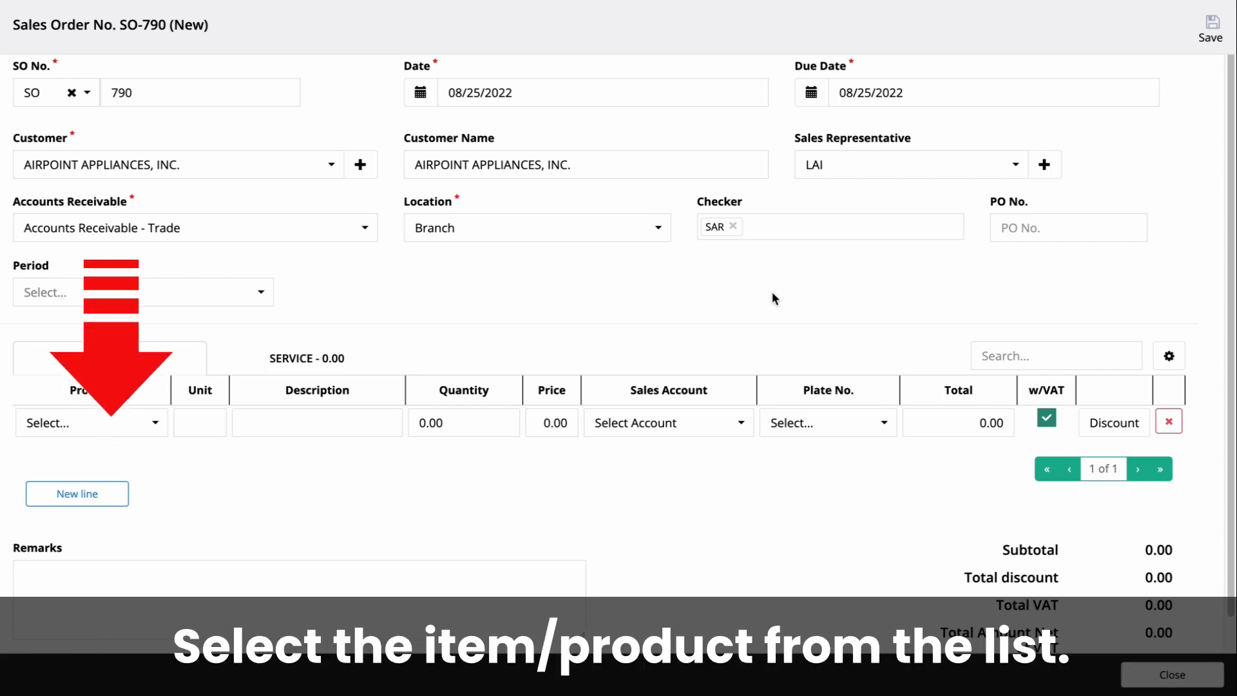
Add Samsung Galaxy X as the first goods line with a quantity of 5
click(114, 424)
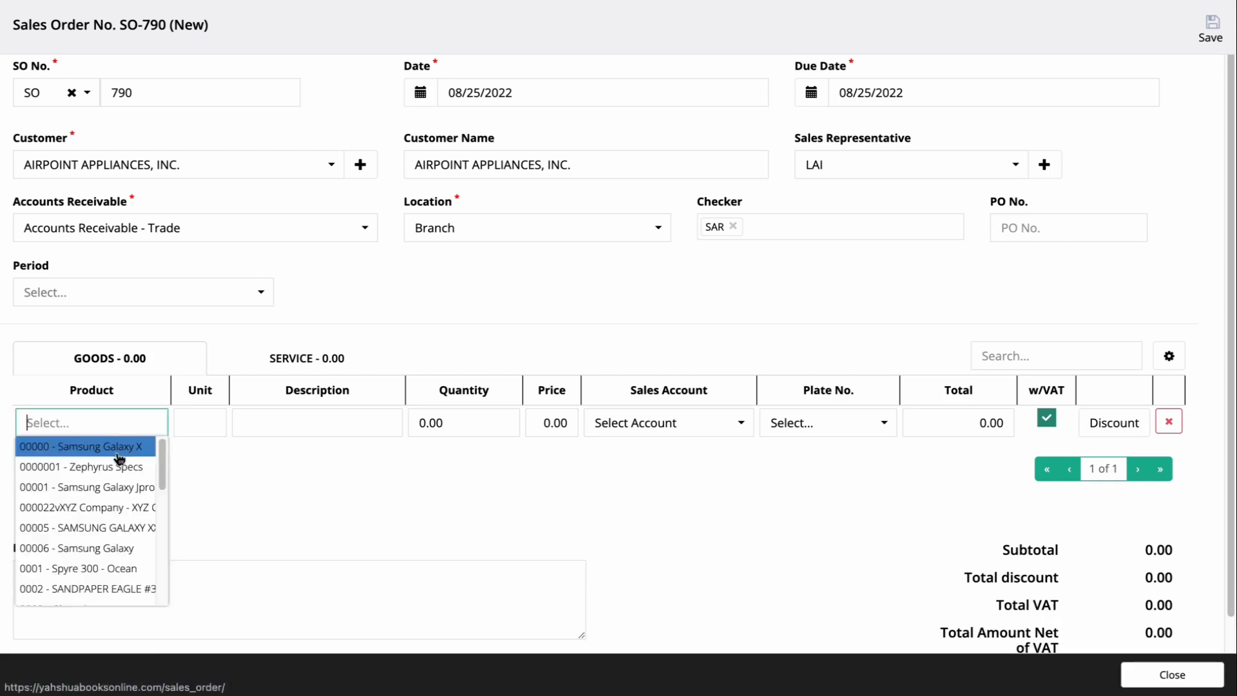
click(120, 447)
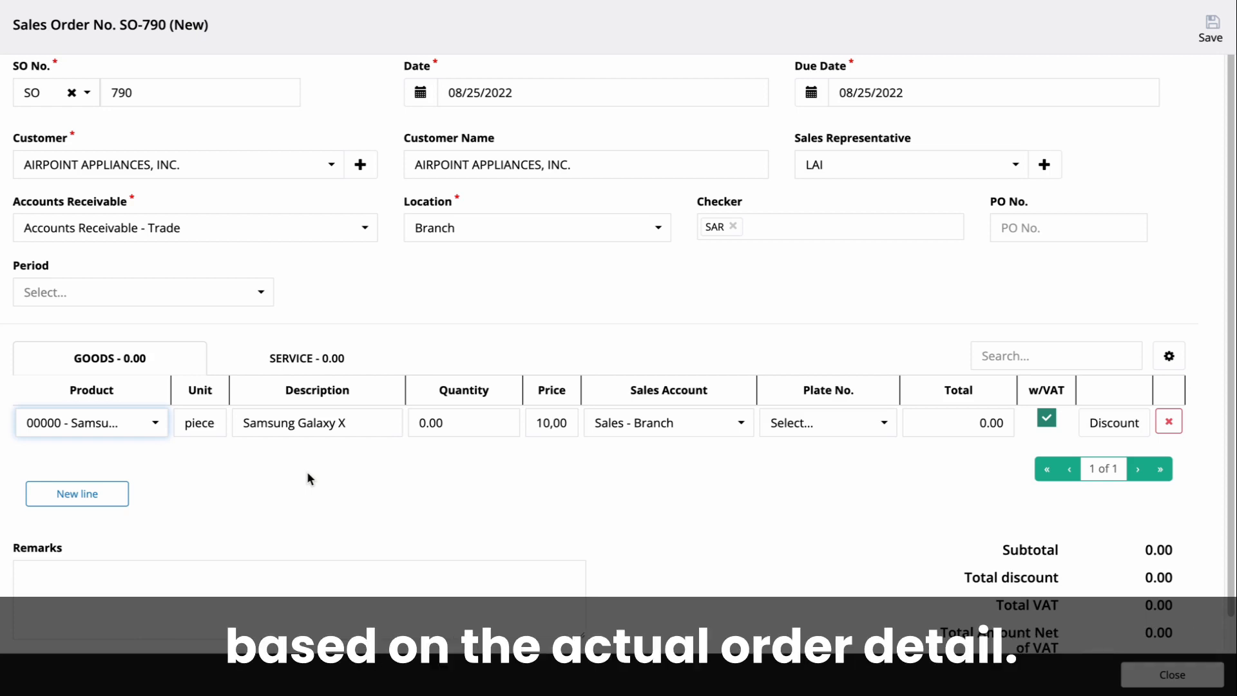
click(445, 423)
text(5)
click(438, 475)
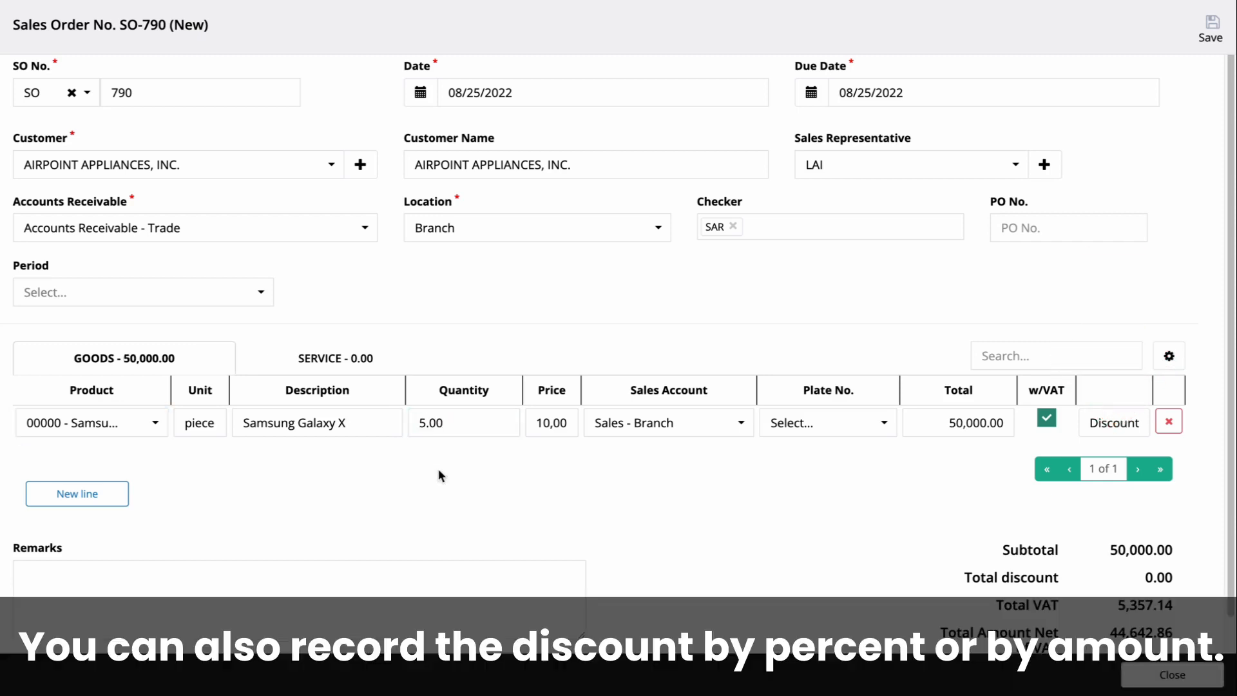
Apply a 1,000.00 amount discount to the Samsung Galaxy X line
click(1106, 422)
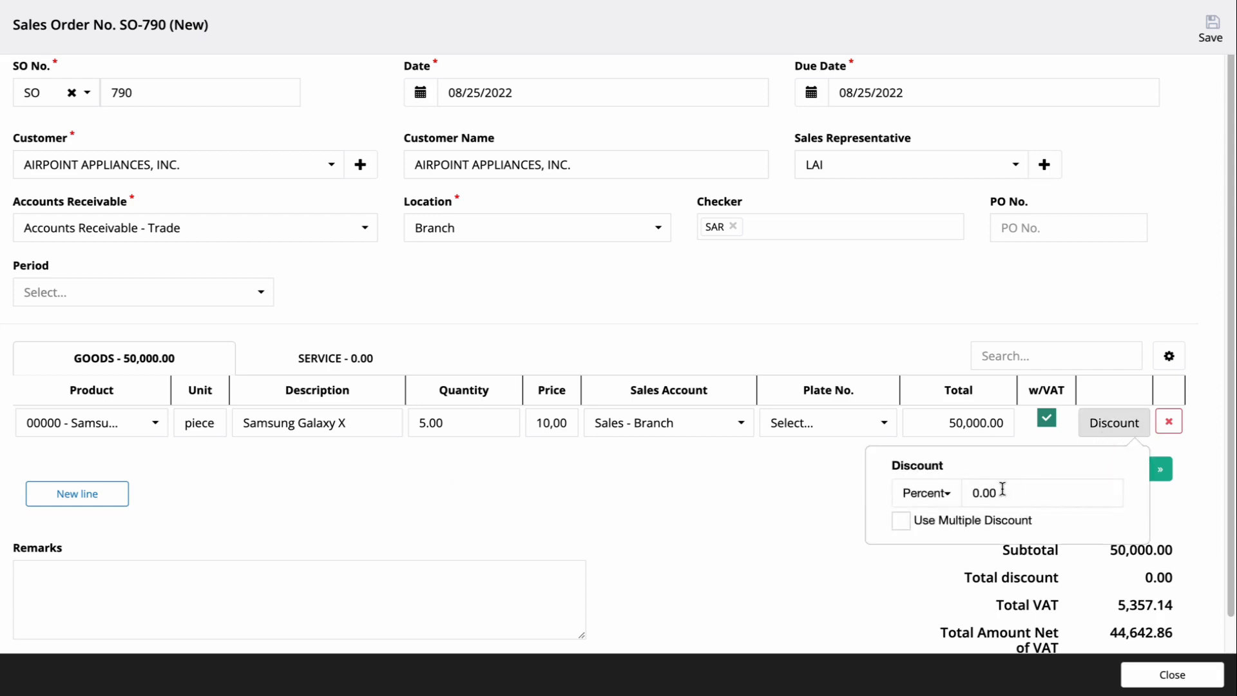
click(928, 495)
click(944, 553)
click(1022, 494)
text(10,00)
click(787, 527)
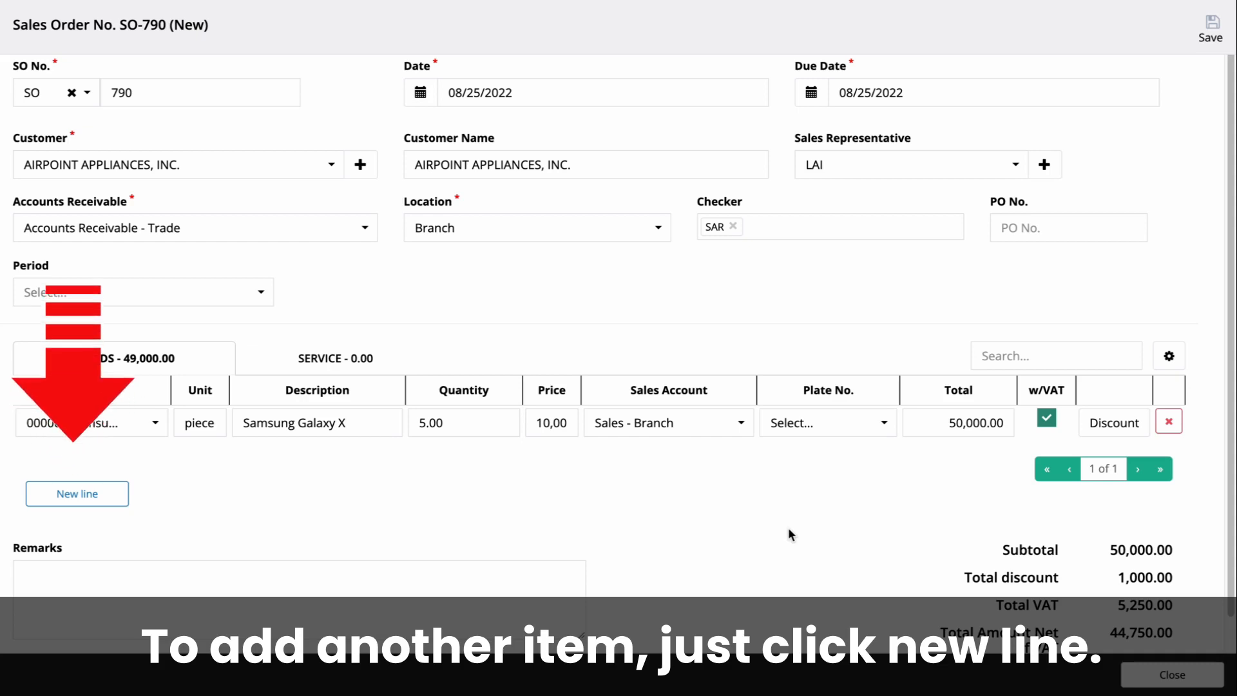
Add a second goods line for Zephyrus Specs with a quantity of 1
click(123, 502)
click(129, 459)
click(130, 502)
click(418, 468)
text(1)
click(461, 540)
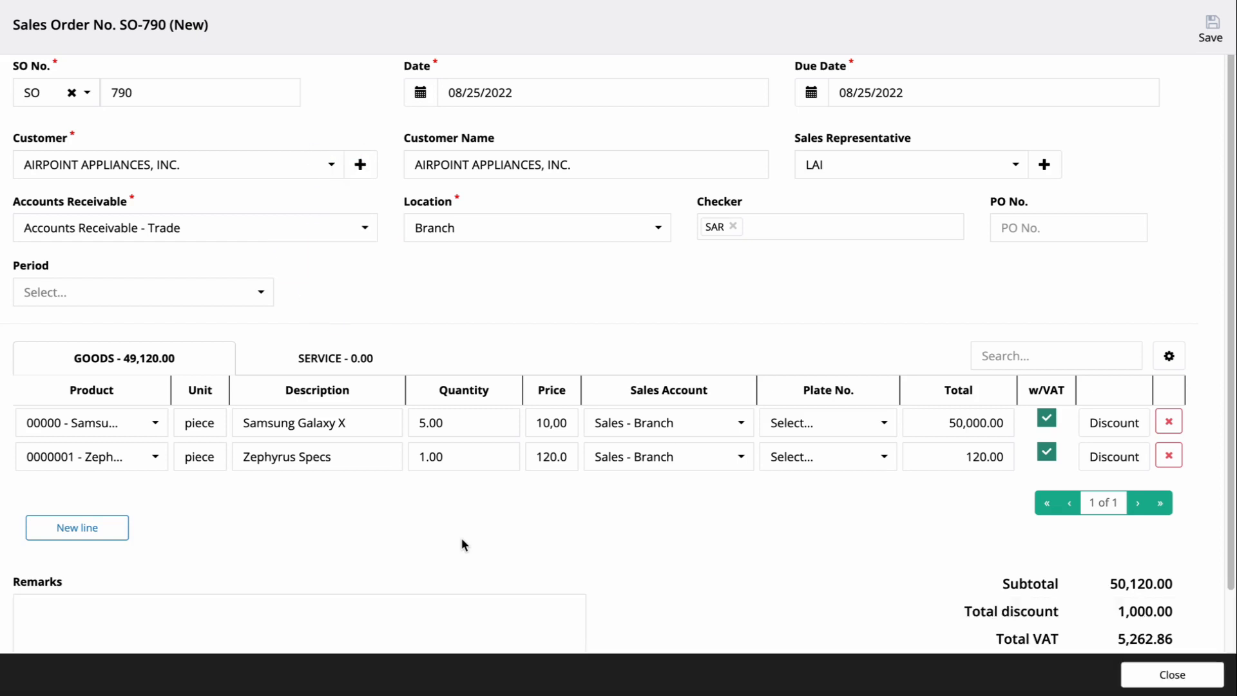
Switch to service lines and add service item 0123 as the first service line
click(344, 359)
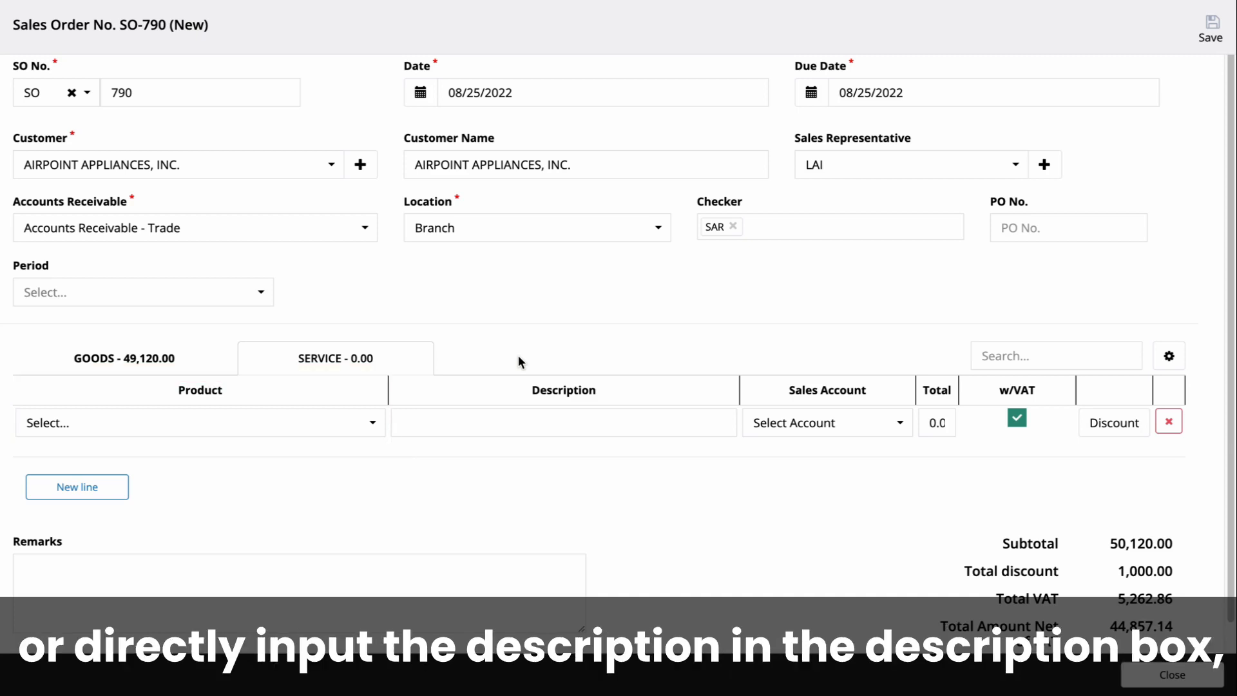
click(323, 424)
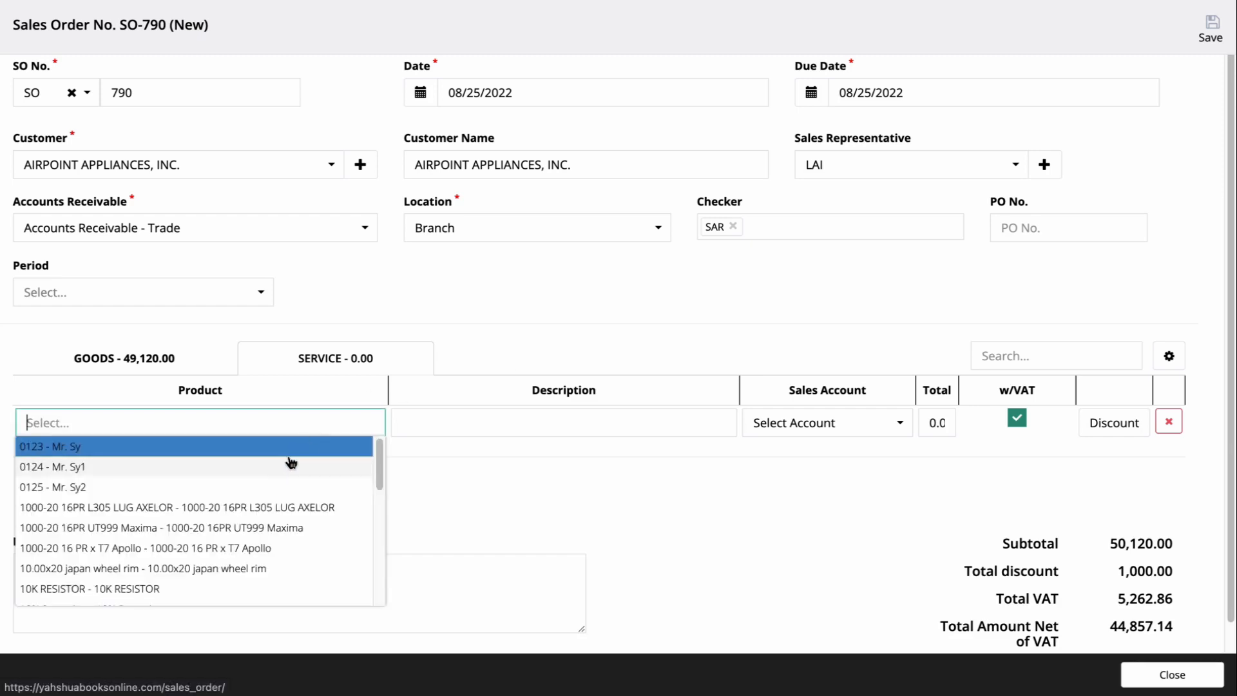
click(290, 451)
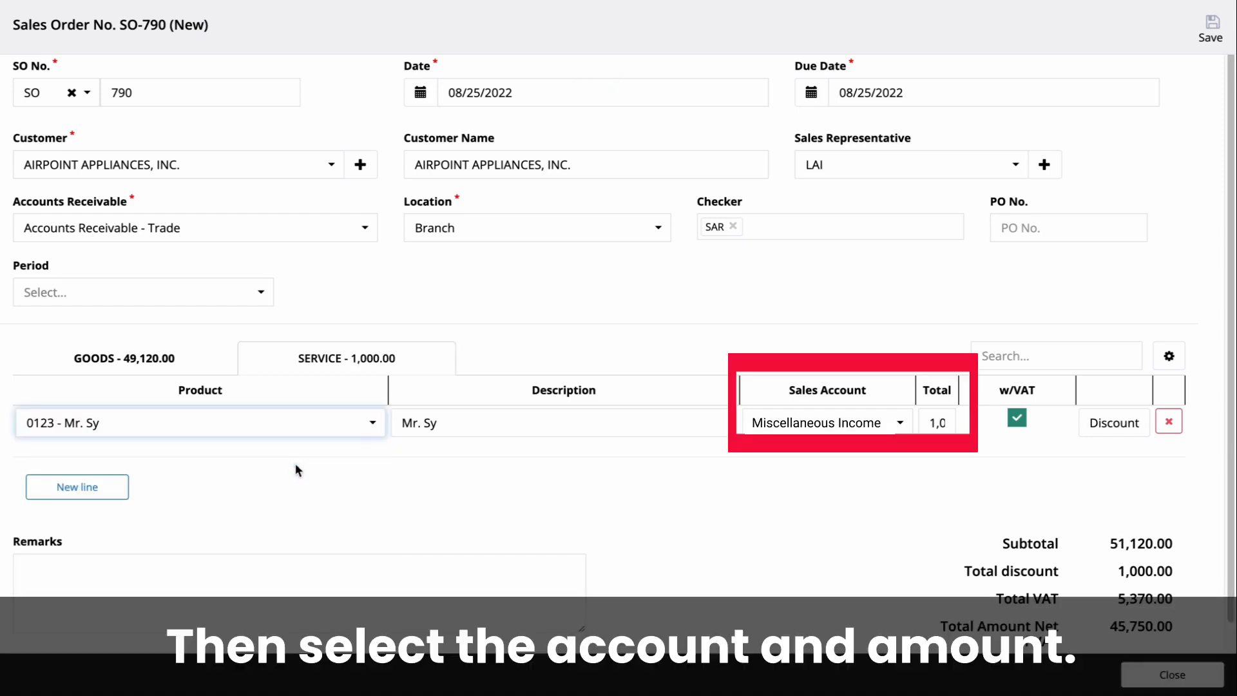
Set the sales account and total amount for the first service line
click(852, 423)
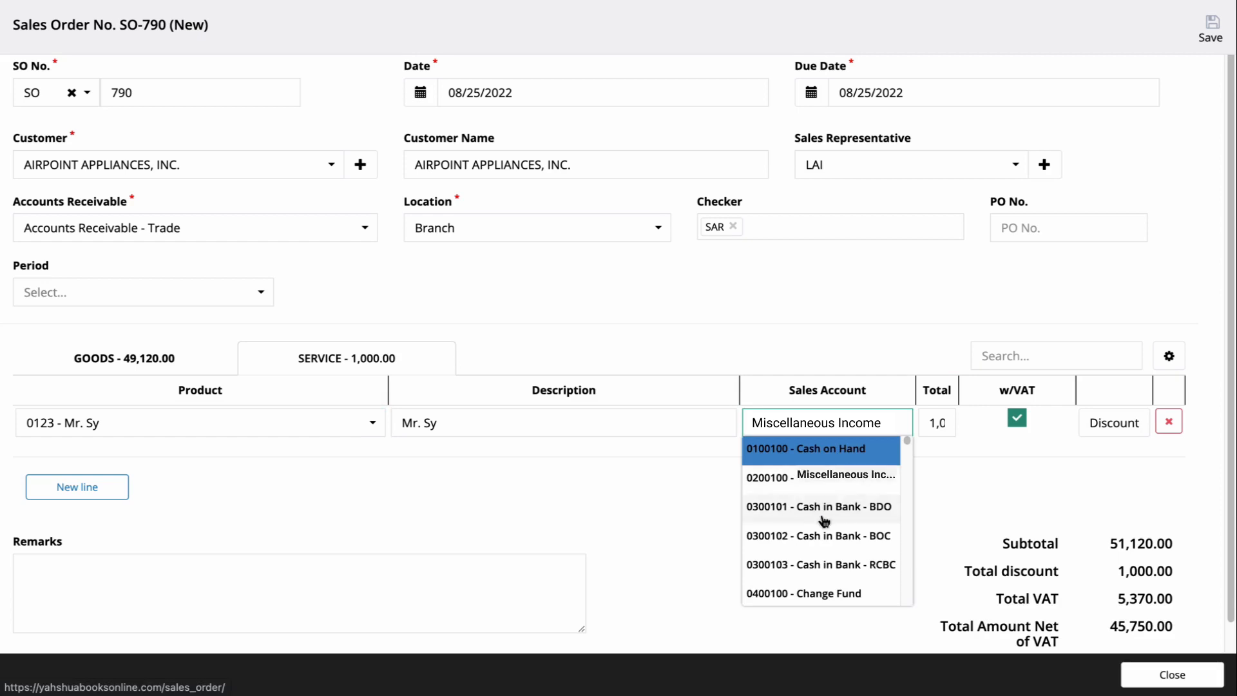
click(822, 513)
click(940, 426)
click(934, 453)
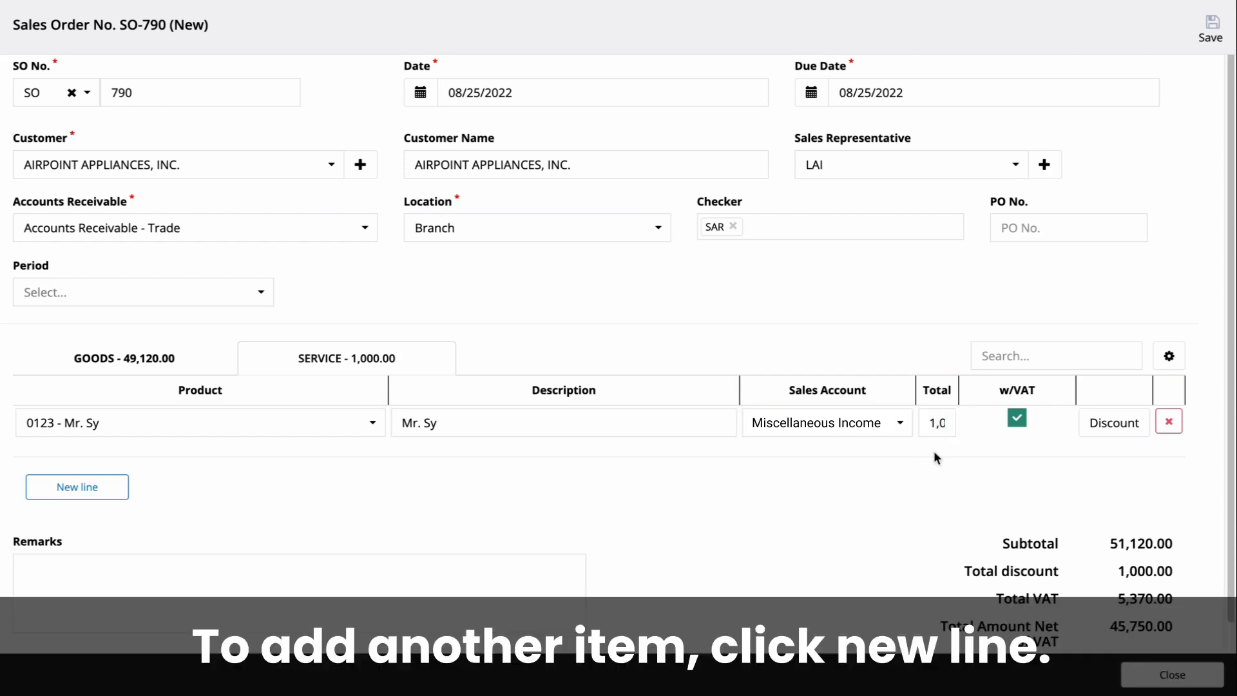
Add service item 0124 as a second service line
click(94, 487)
click(111, 500)
scroll(533, 295, down, 2)
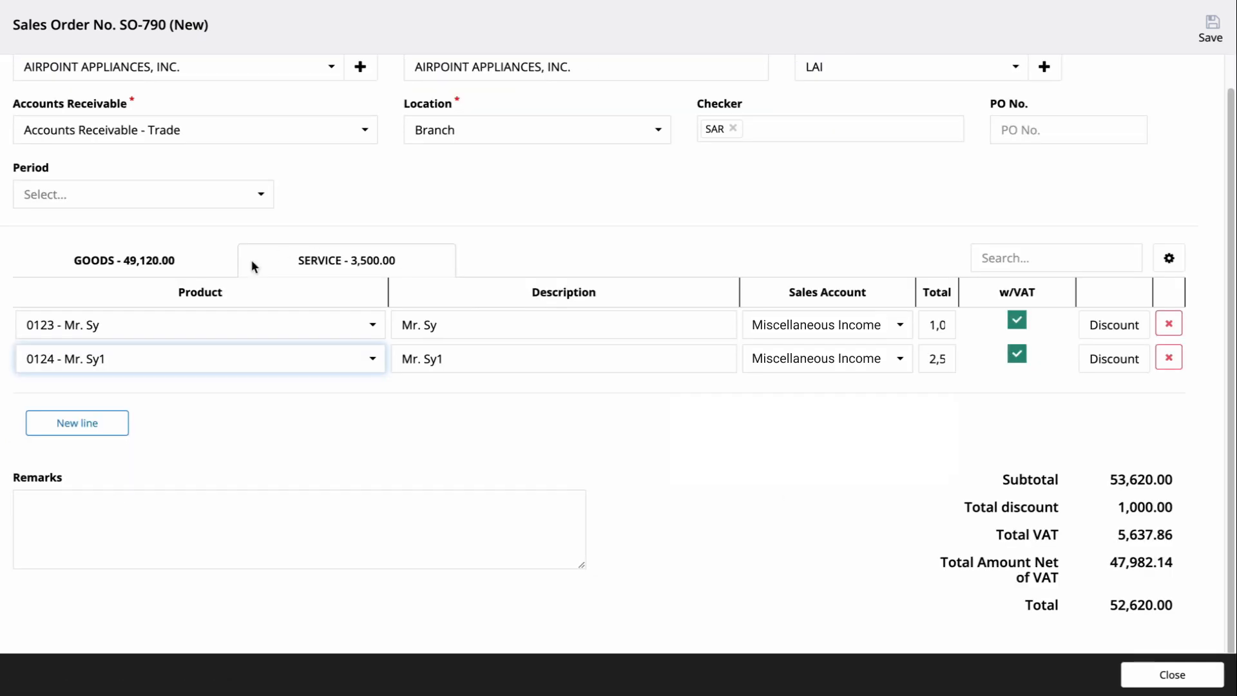
Return to the goods lines and filter them by searching for samsung galaxy
click(230, 264)
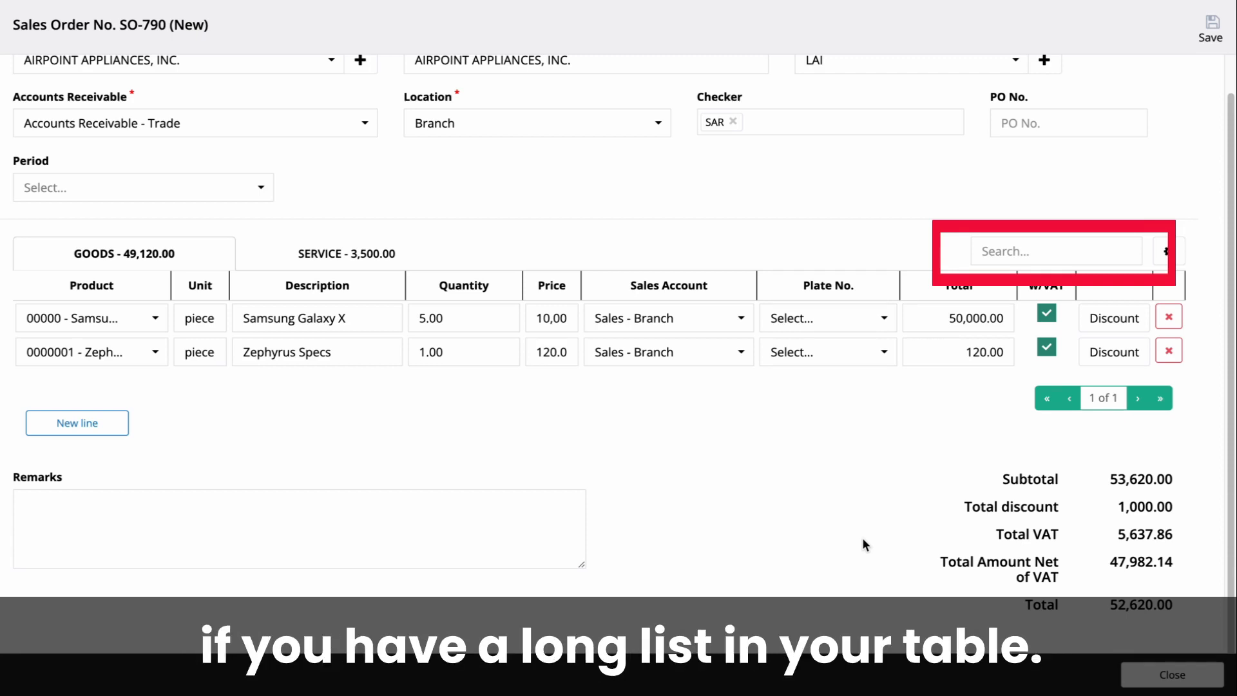
click(1044, 251)
text(samsung)
text(galaxy)
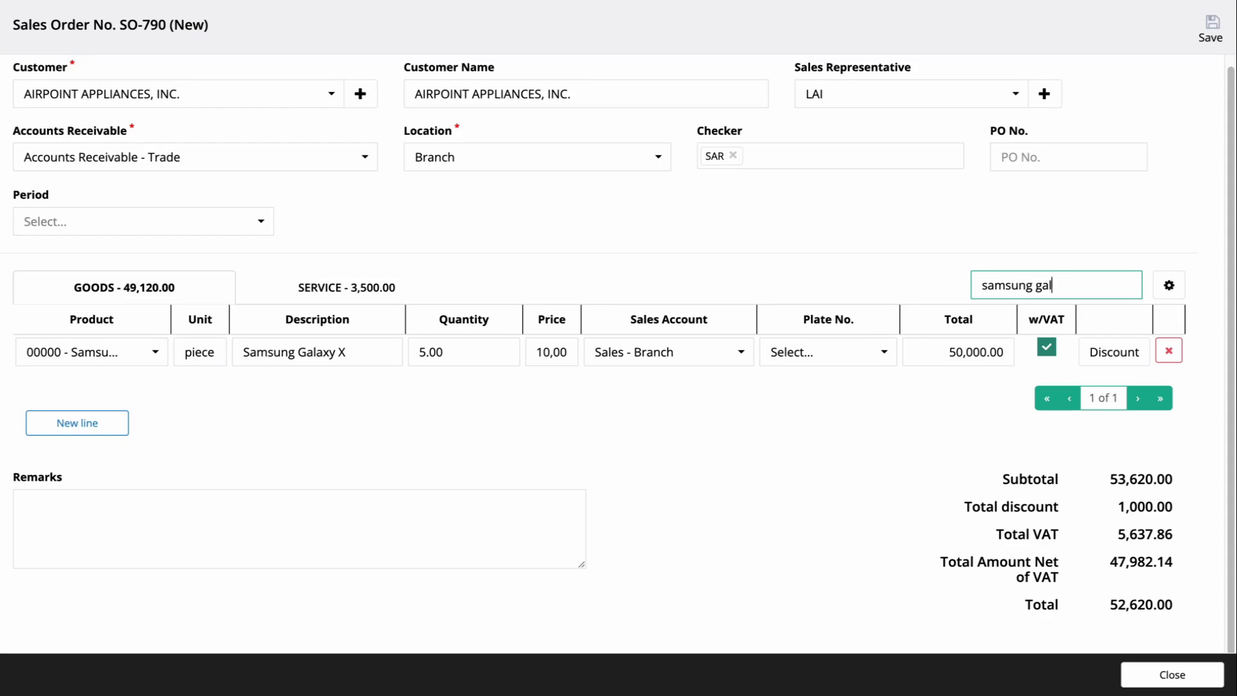
click(885, 471)
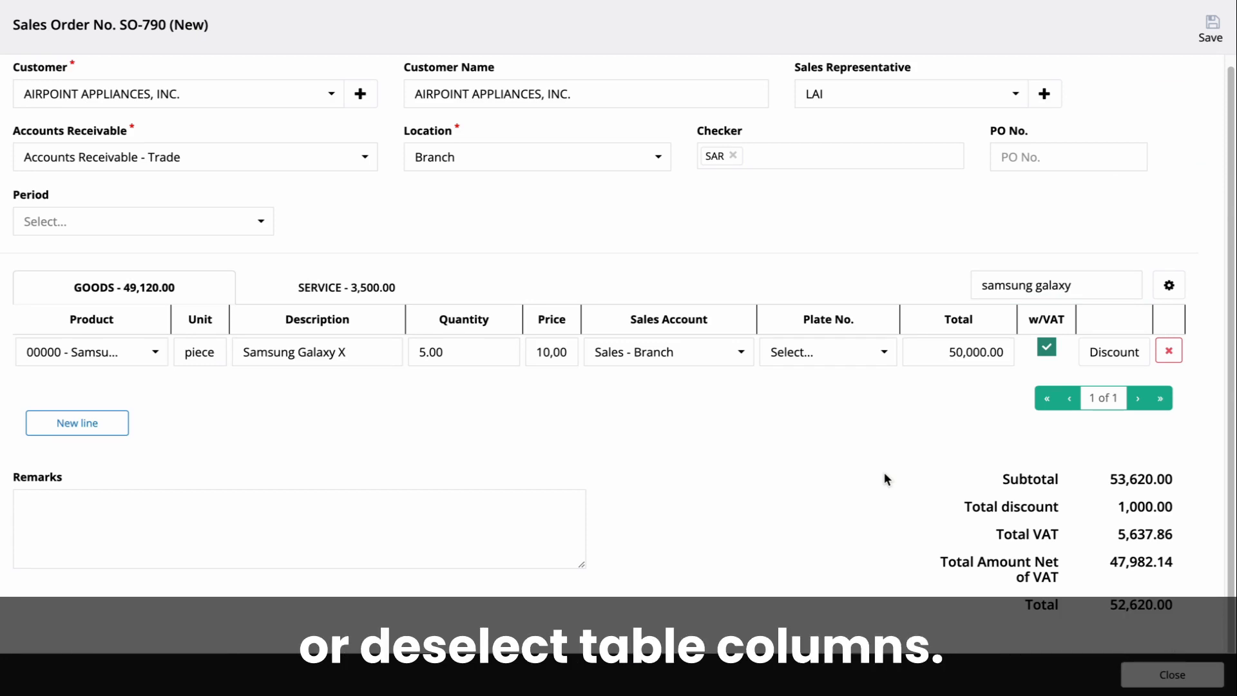
Hide the Extra Field column in the line-item table's column settings
click(1169, 285)
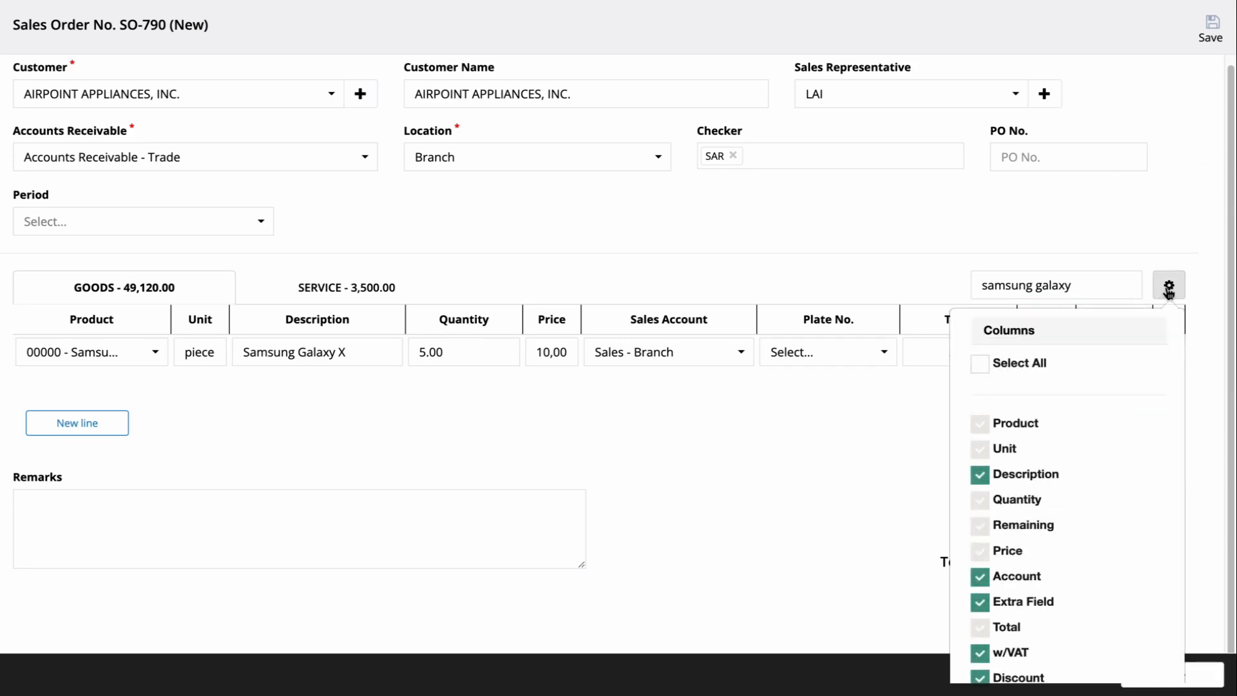
click(1045, 478)
click(1046, 478)
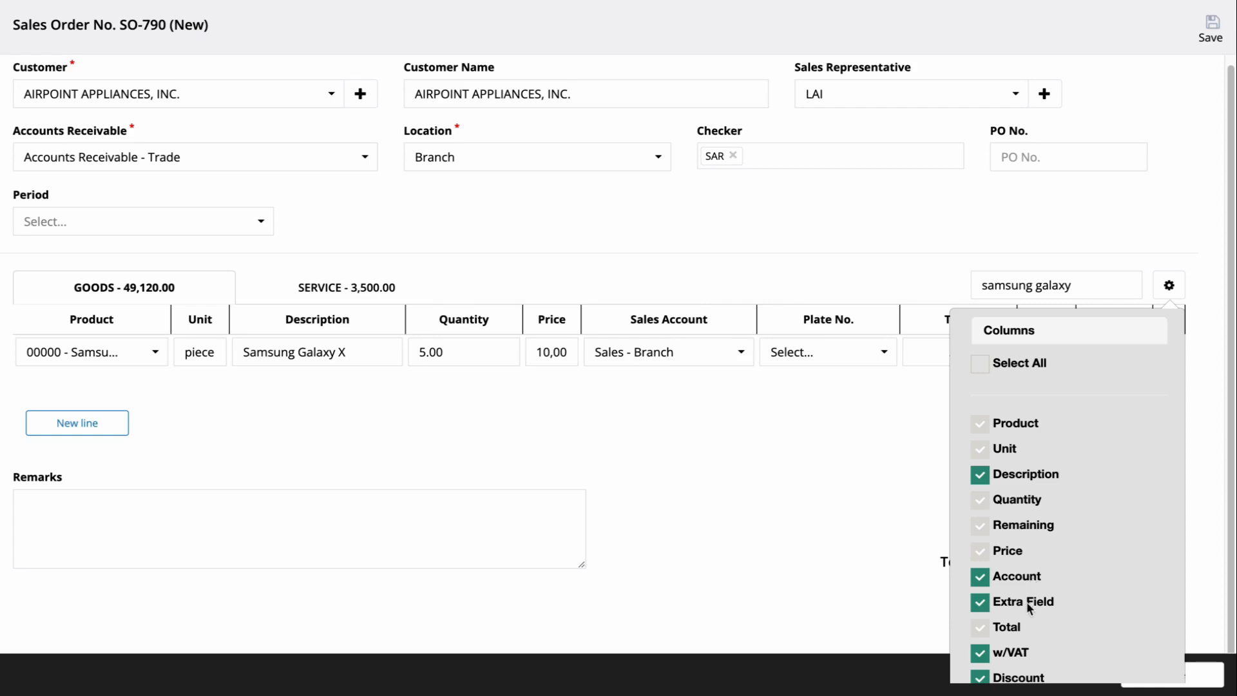
click(1028, 603)
click(833, 528)
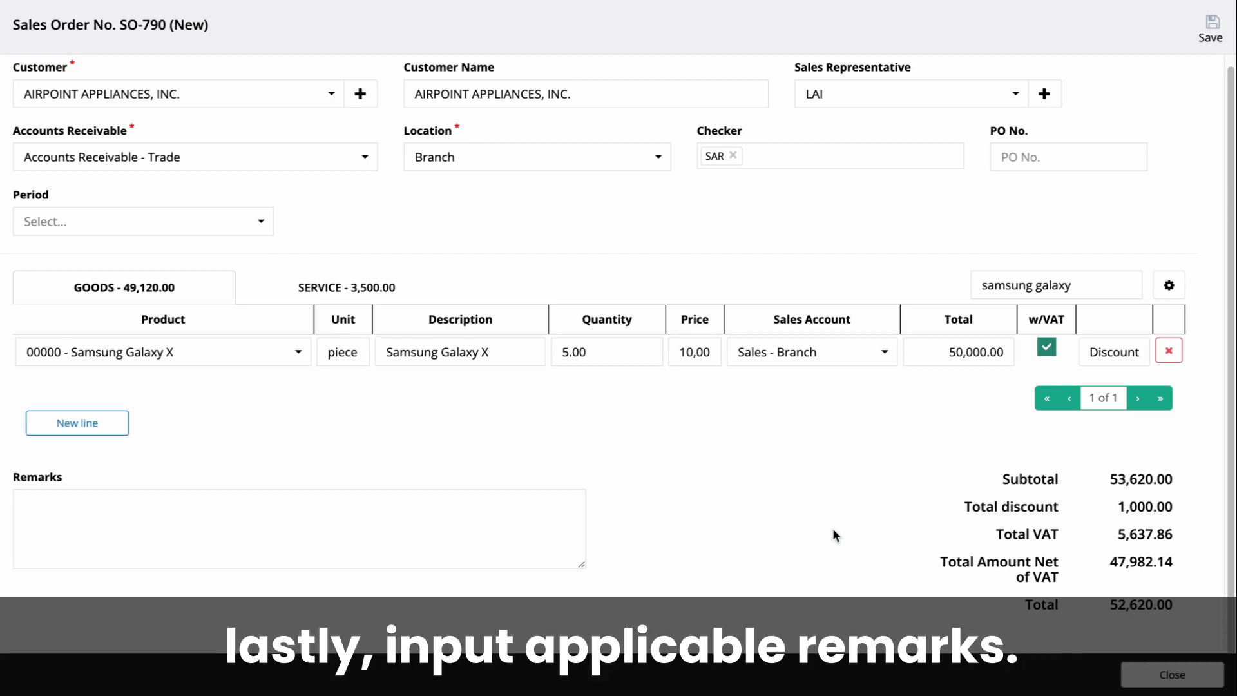
Enter Sample as the remarks, then save and close the sales order
click(469, 520)
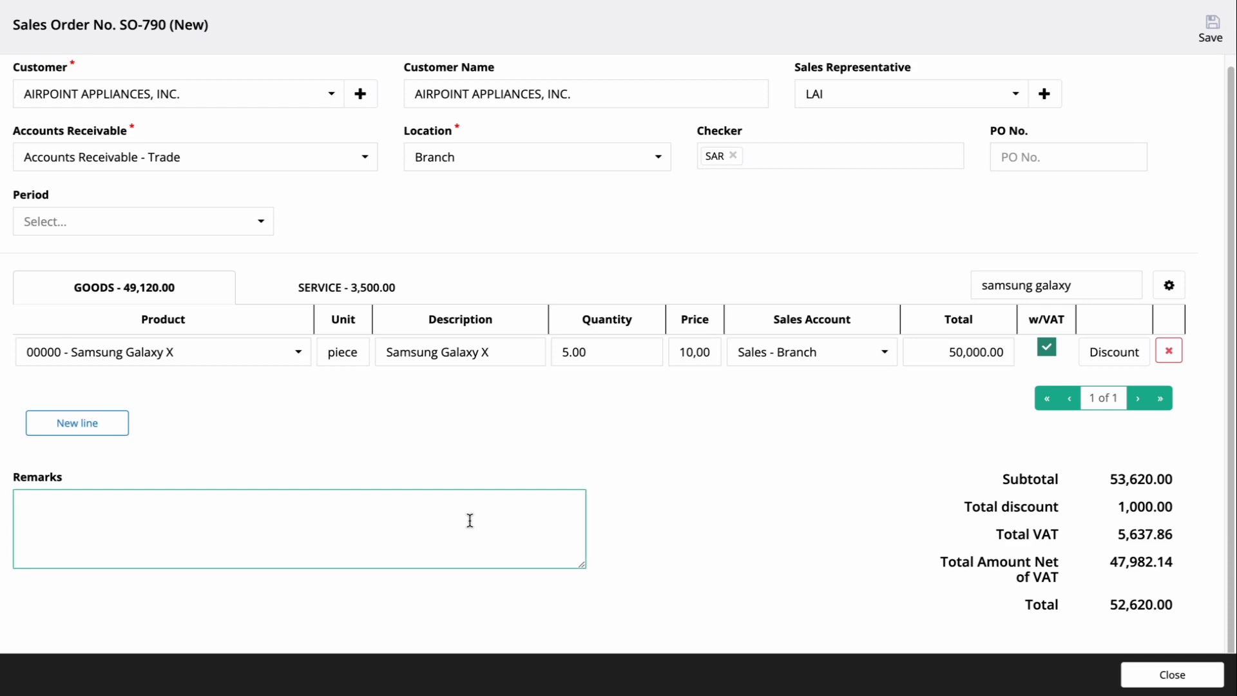
text(Sample)
click(541, 462)
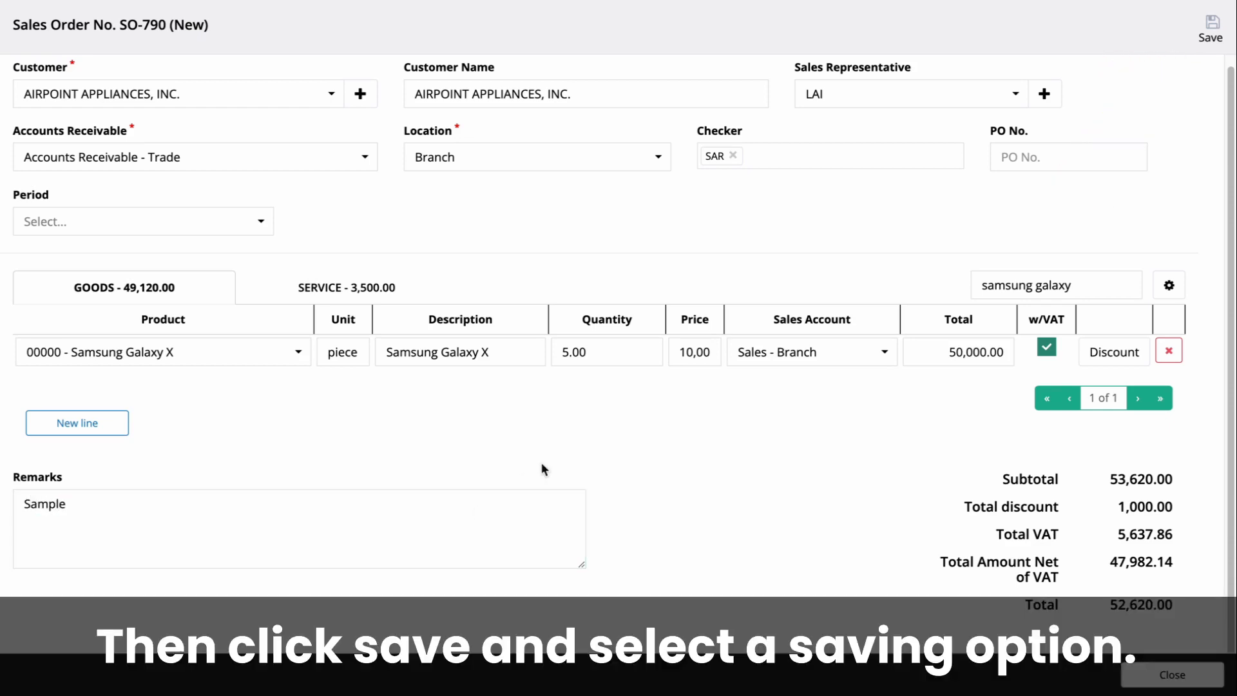
click(1212, 31)
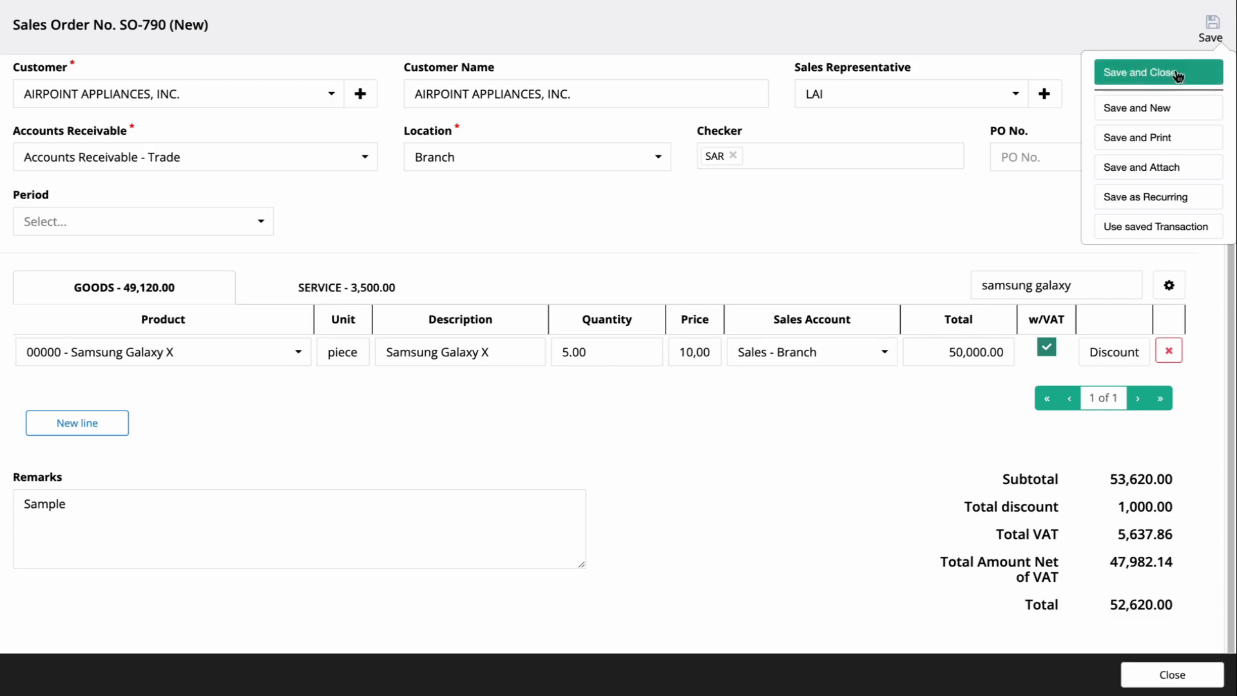
click(1173, 72)
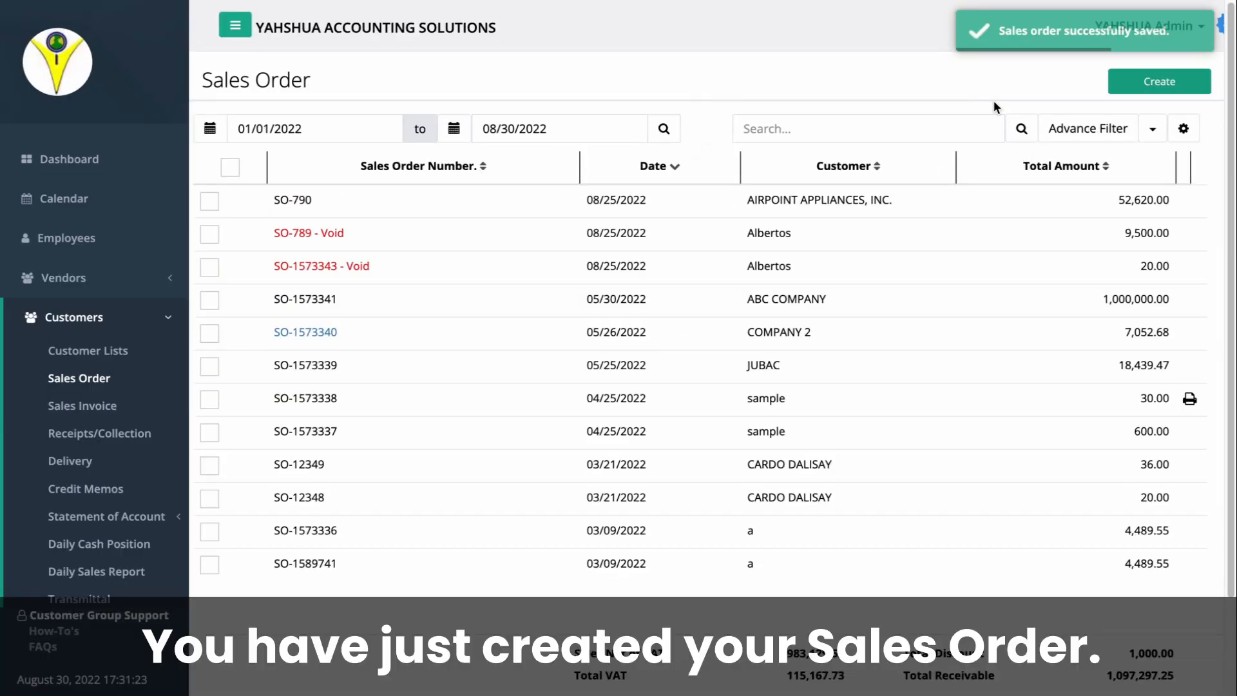